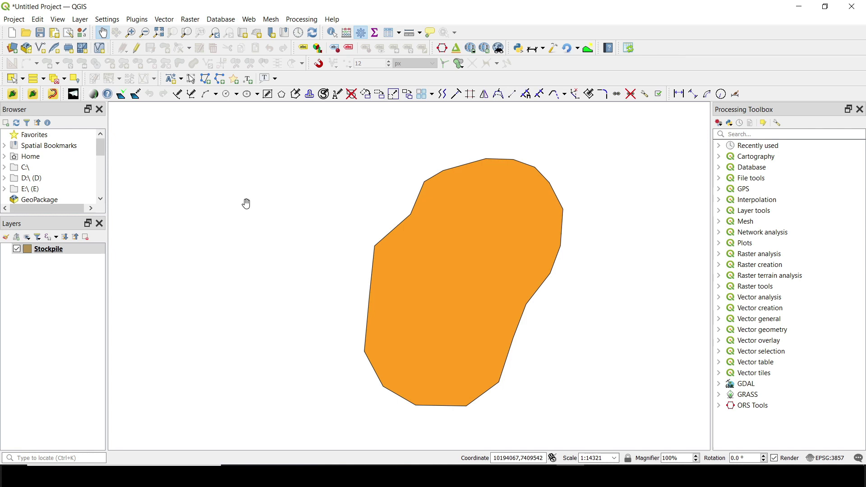
Step: Start exporting the Stockpile layer as an ESRI Shapefile, then cancel the export
drag(420, 281, 377, 271)
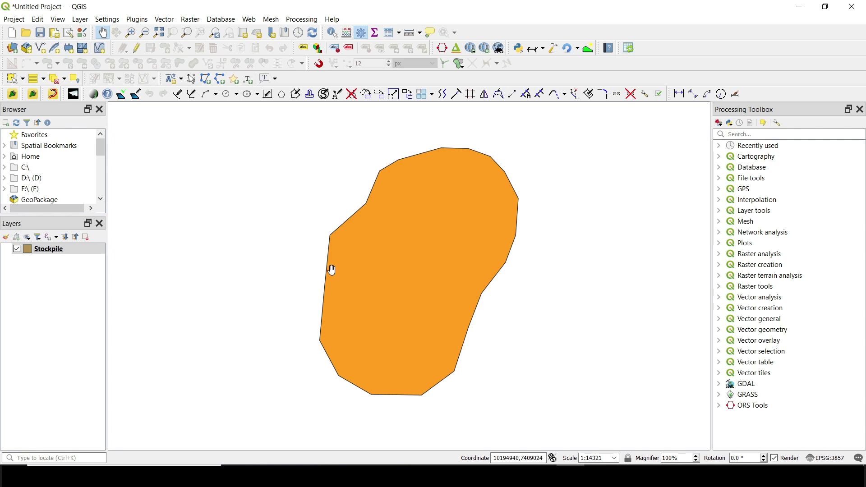
mouse_move(360, 288)
mouse_down()
mouse_move(354, 299)
mouse_move(362, 300)
mouse_up()
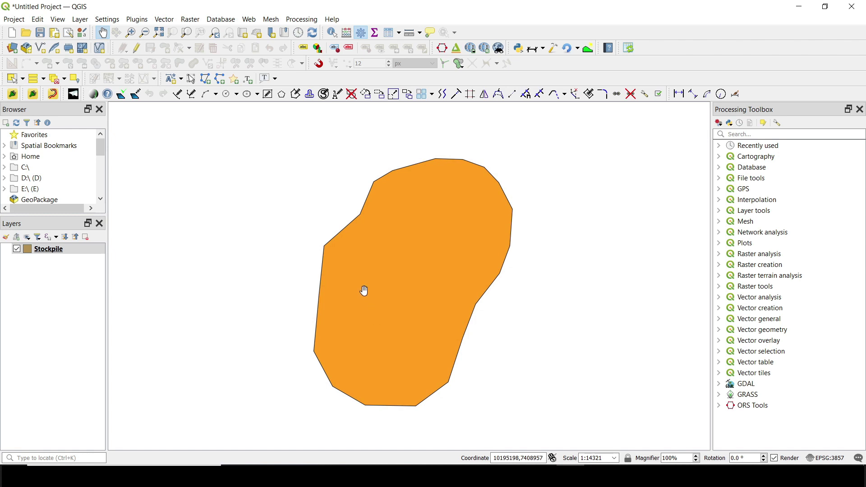
drag(379, 308, 391, 291)
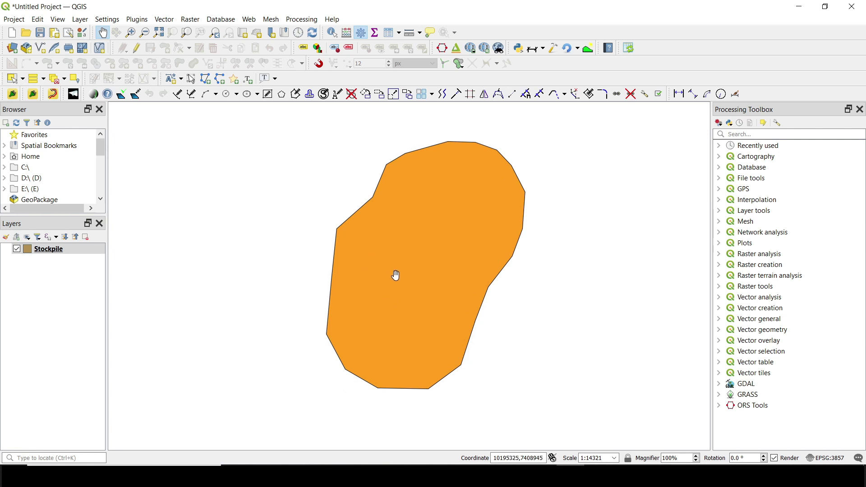
drag(396, 274, 400, 273)
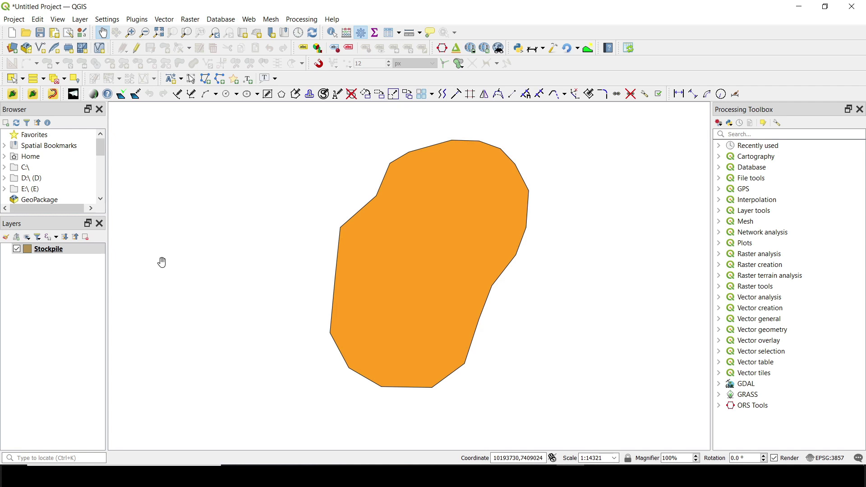
right_click(39, 248)
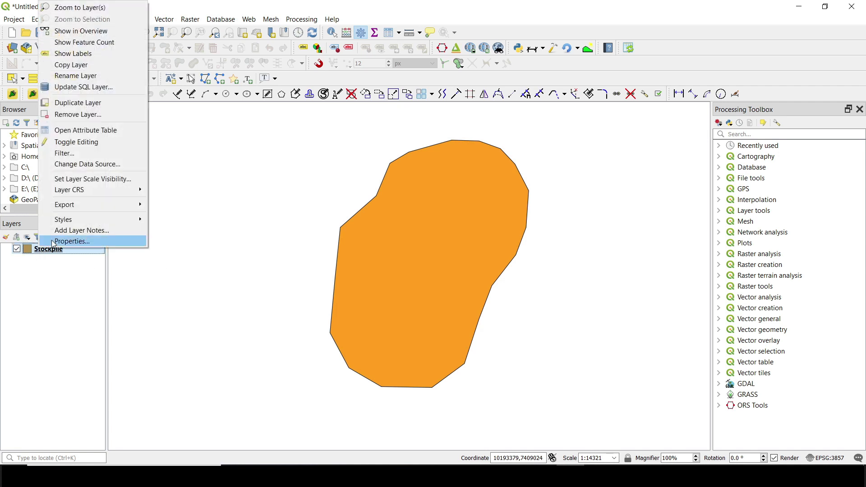
click(181, 206)
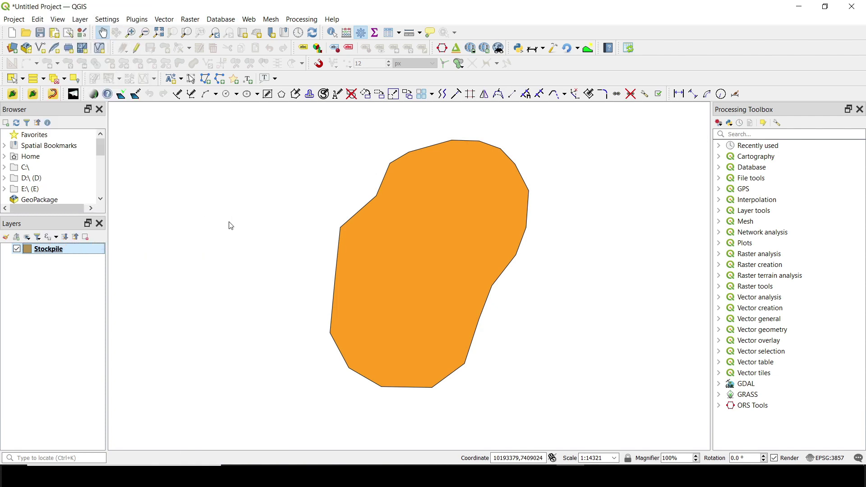
scroll(393, 112, down, 1)
click(394, 112)
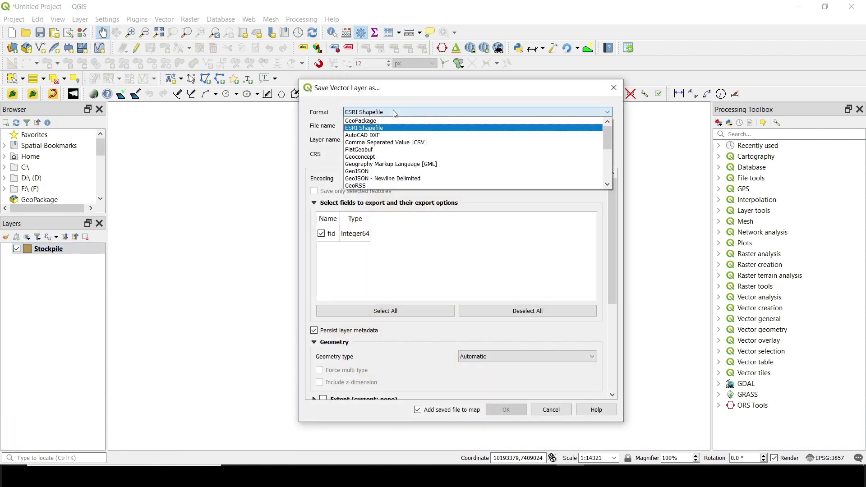
click(245, 187)
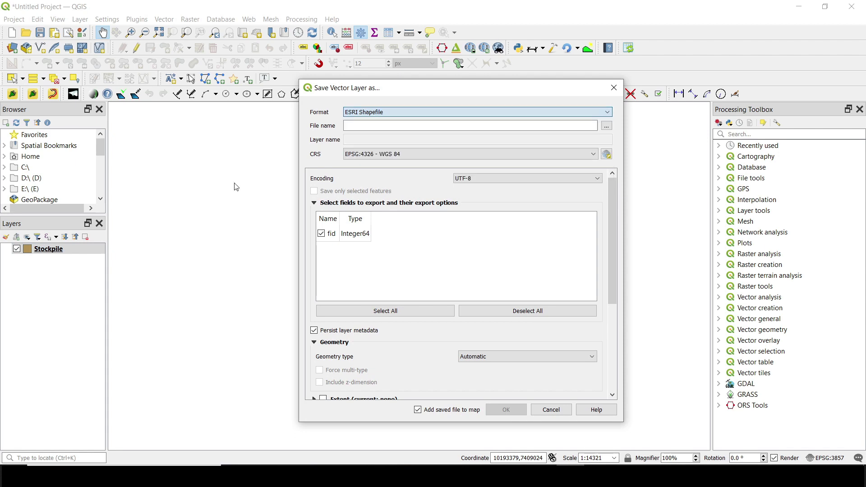
click(610, 91)
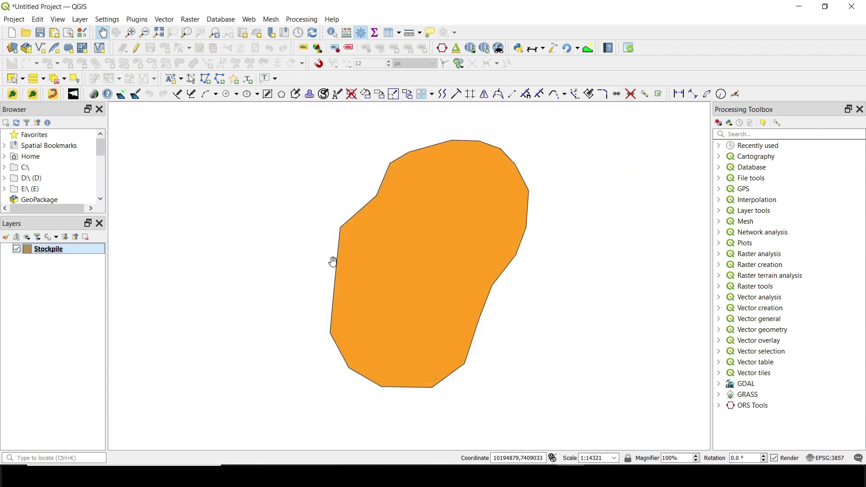
Step: Drag Stockpile.gpkg from the File Explorer search results into the ChatGPT message box
mouse_move(458, 477)
click(423, 444)
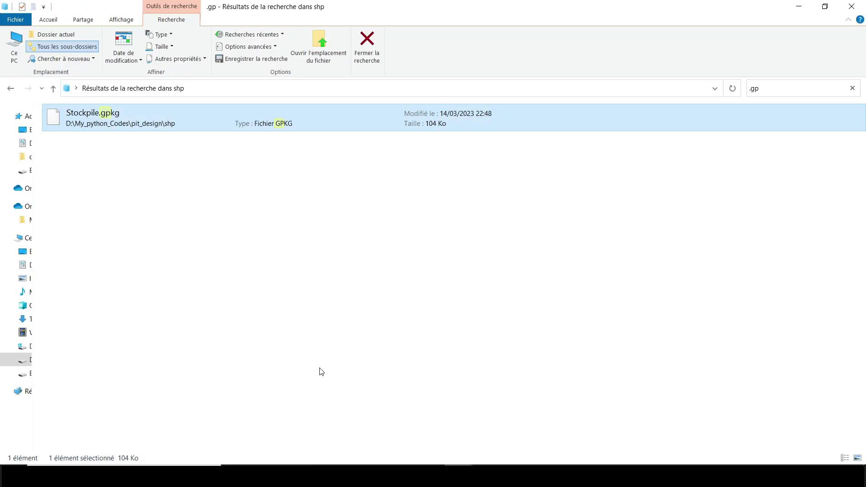
drag(109, 118, 323, 421)
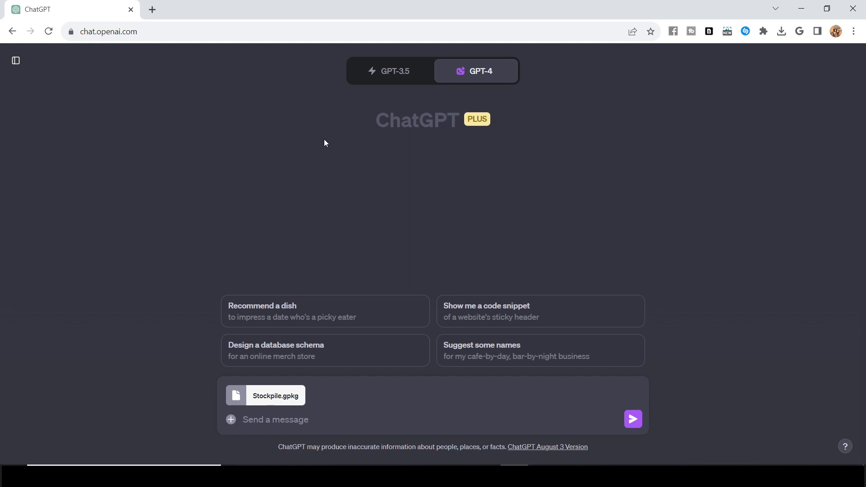
Step: Switch the new GPT-4 chat to Plugins mode from the model dropdown
mouse_move(463, 92)
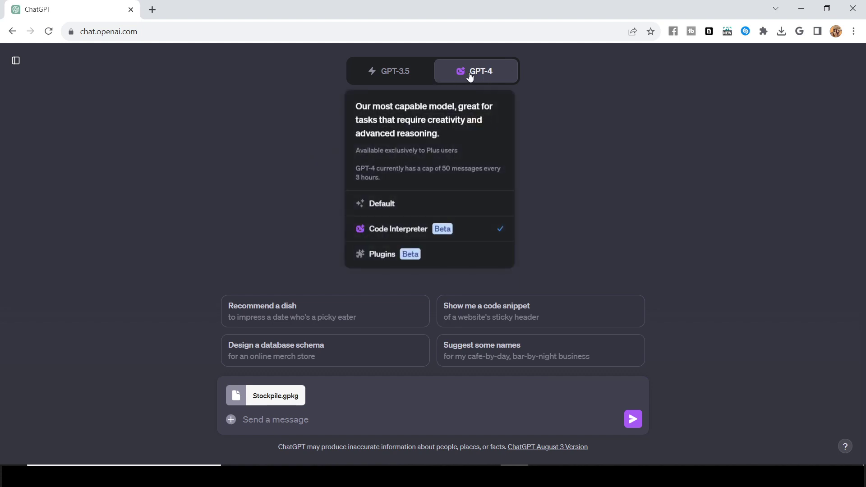
mouse_move(397, 76)
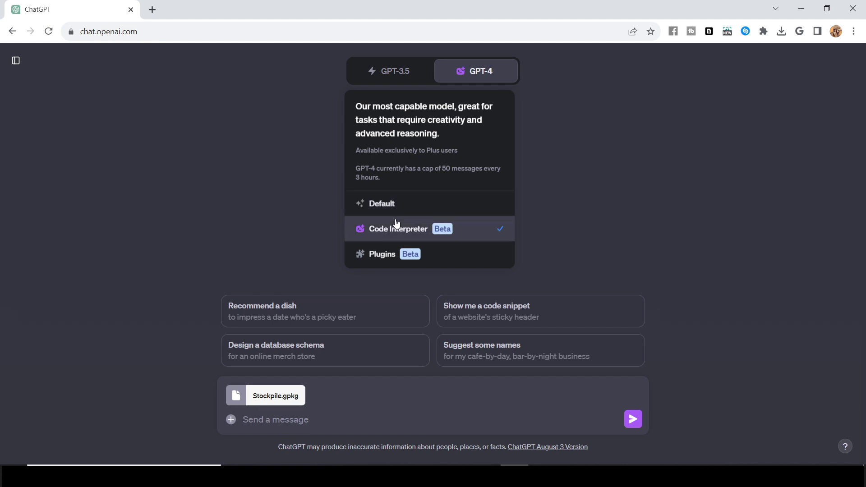
click(389, 254)
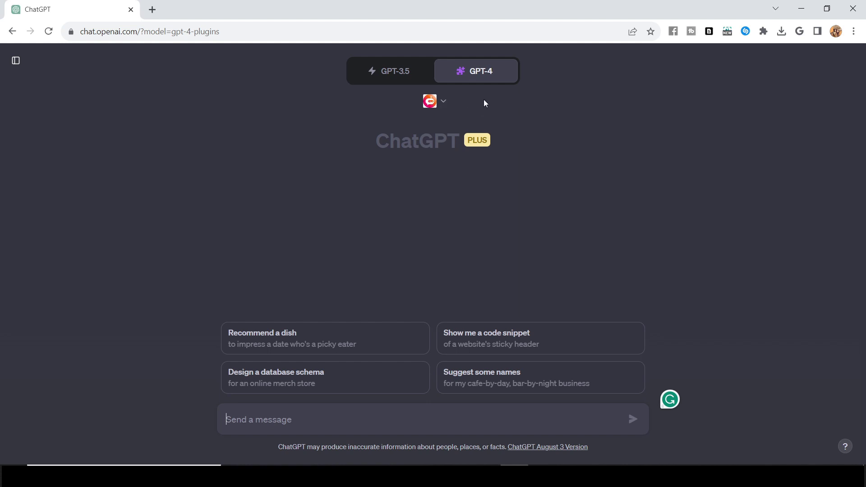
Step: Put GPT-4 back into Code Interpreter mode from the model menu
mouse_move(484, 77)
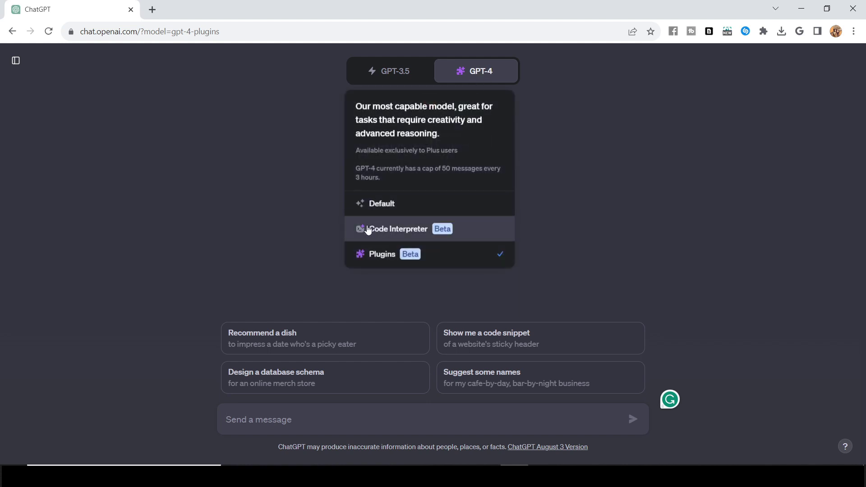
click(413, 230)
mouse_move(461, 81)
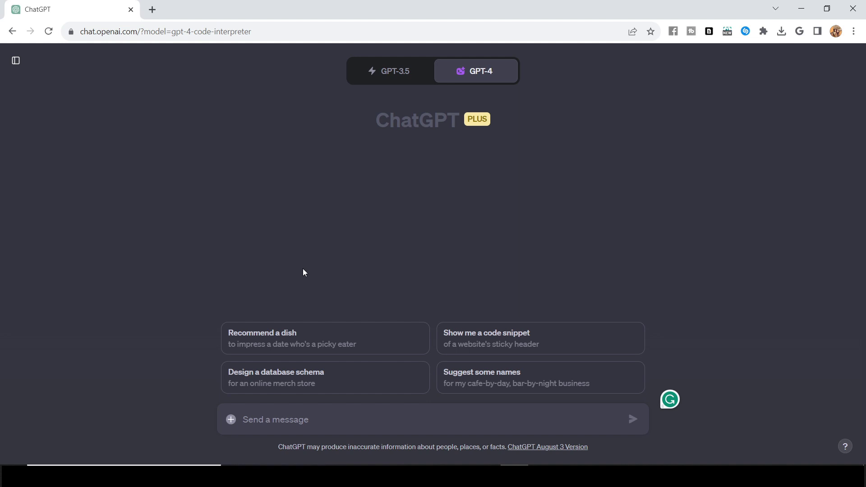
Step: Upload Stockpile.gpkg from File Explorer's search results into the Code Interpreter chat message
mouse_move(458, 476)
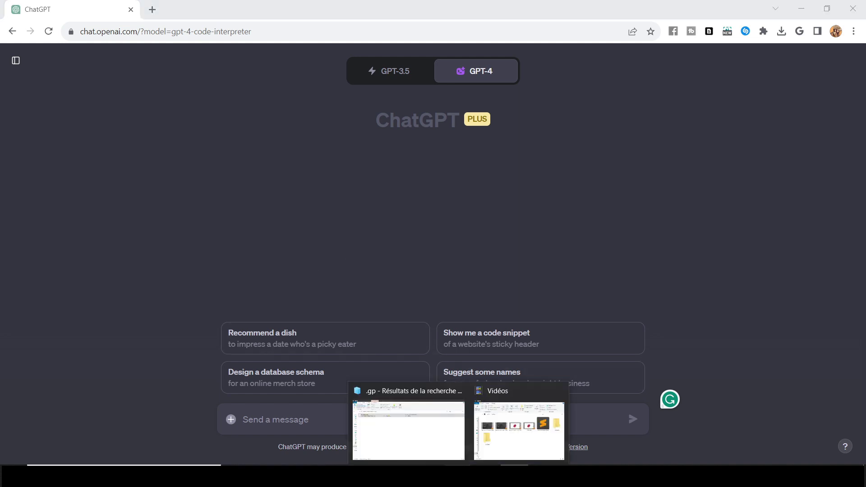
click(432, 454)
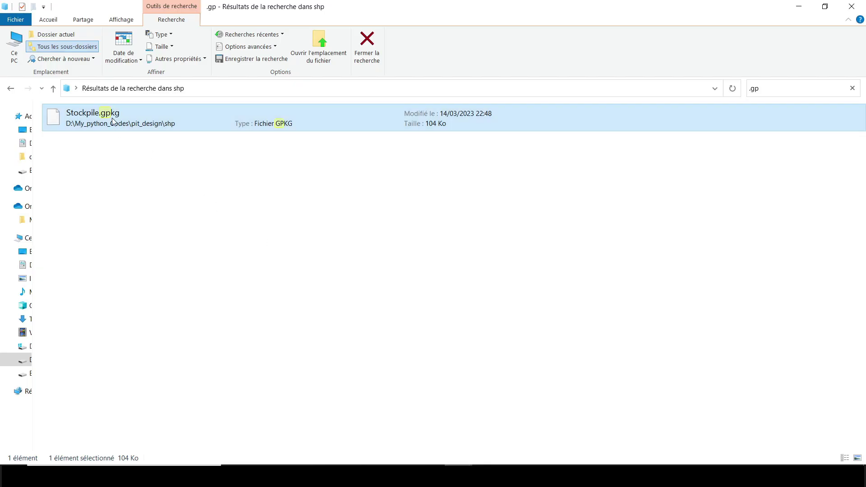
drag(114, 120, 384, 420)
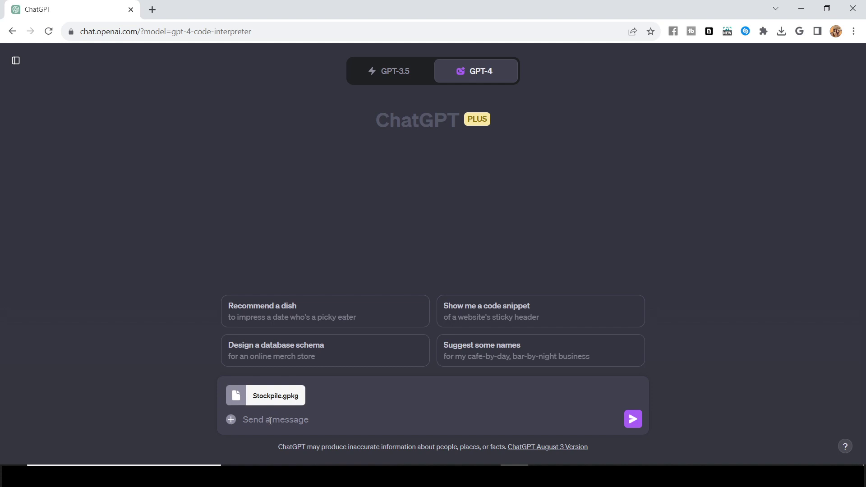
click(397, 75)
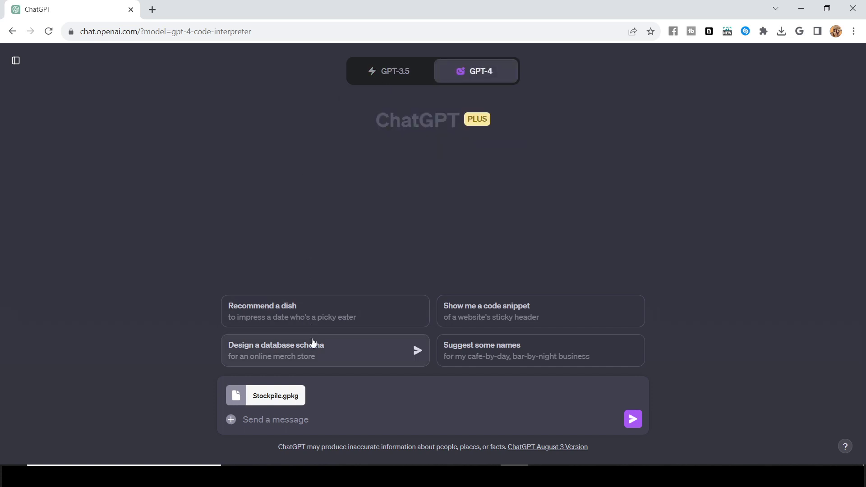
Step: Ask ChatGPT to calculate the area of the polygon in the attached shapefile
click(272, 421)
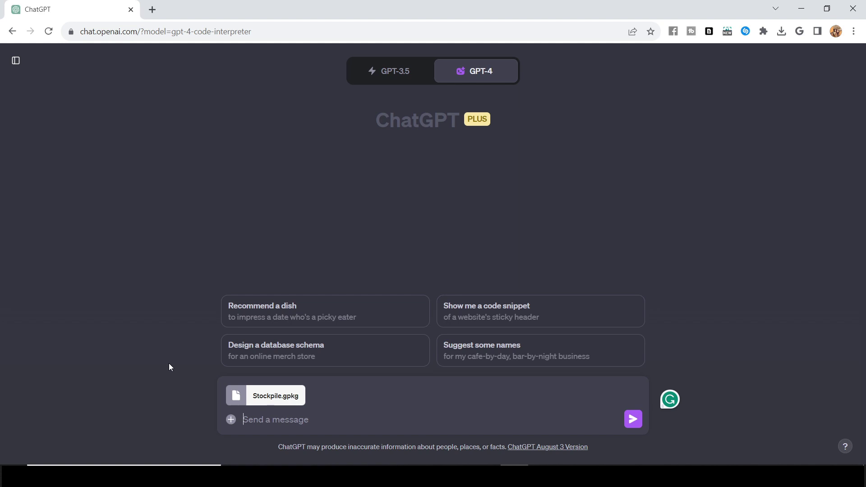
text(this is a shapefile i)
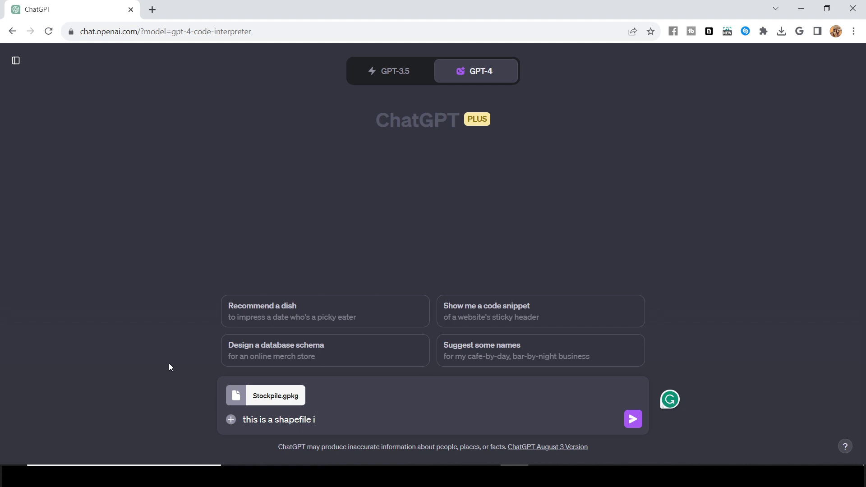
text( want to calculate the )
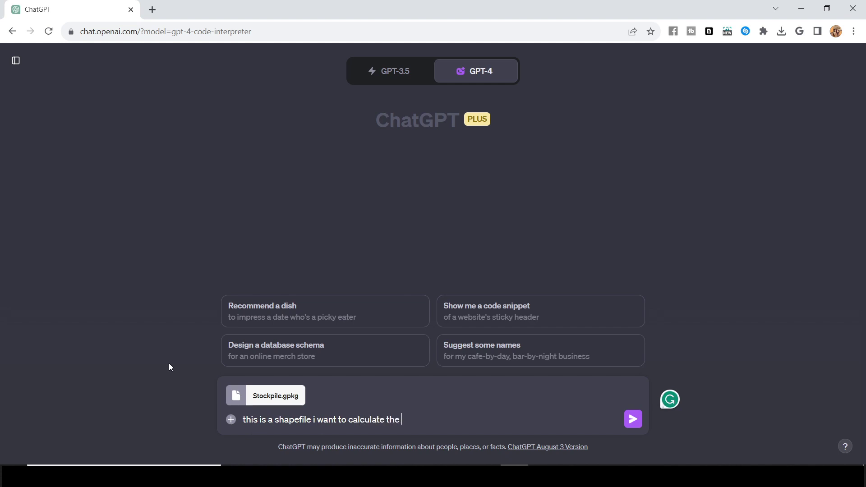
text(area of the polygon)
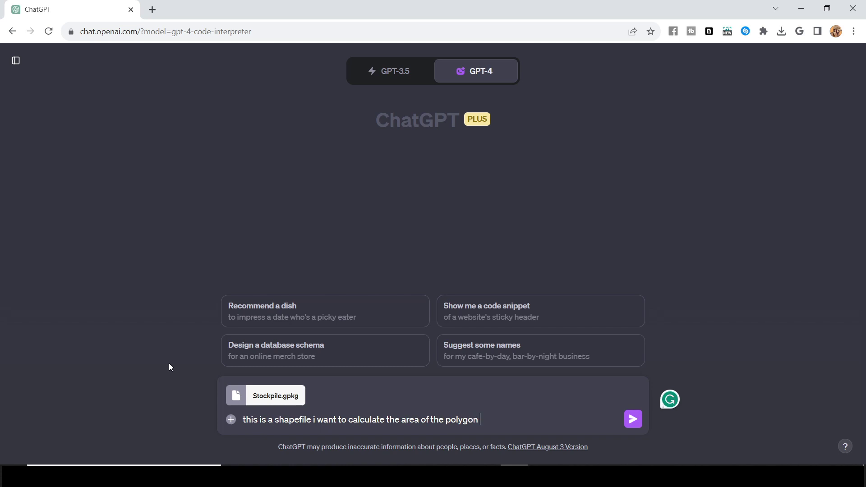
key(Return)
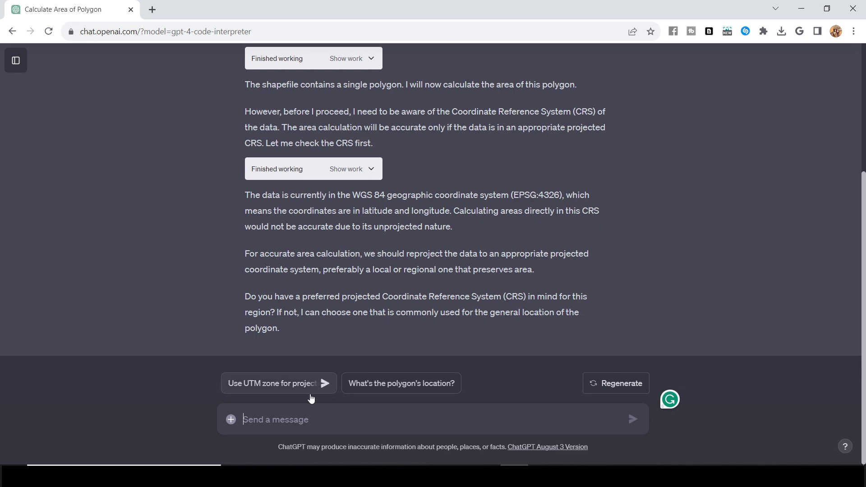
Step: Reply 'use the comman one' to choose the common projected CRS
text(use)
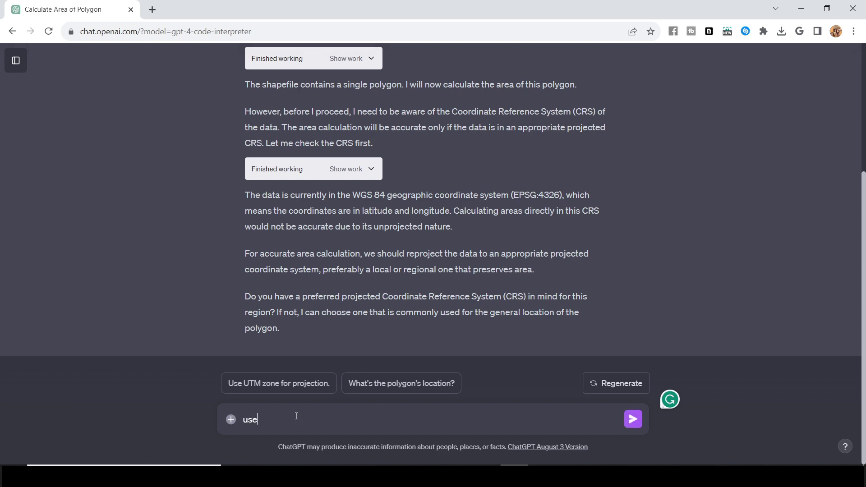
text( the comman one)
key(Return)
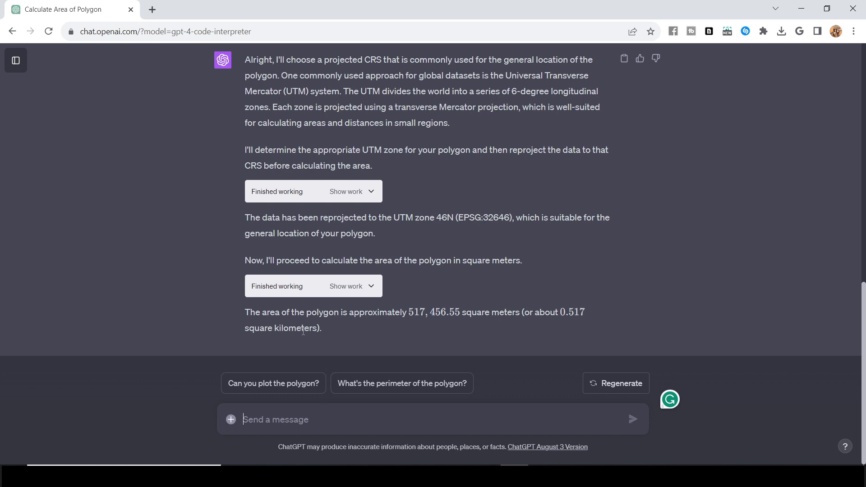
Step: Send the request 'can you plot the polygon for me'
text(can you plt)
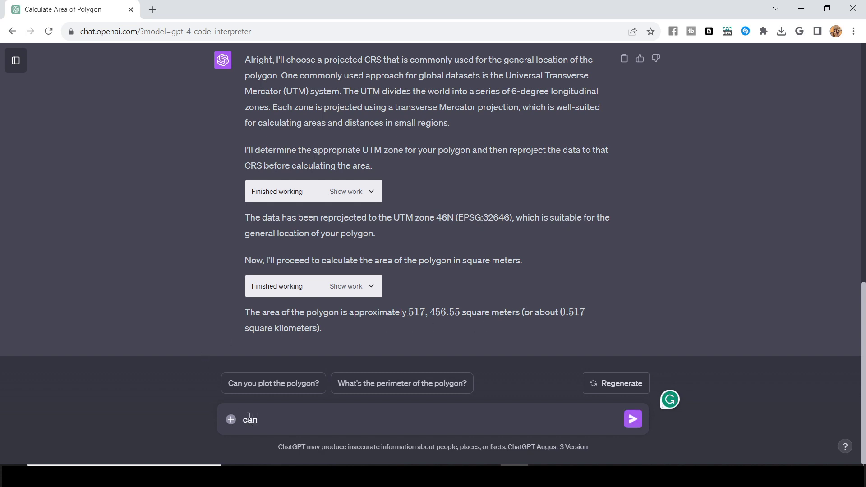
key(BackSpace)
key(BackSpace)
text(ot the polygon for)
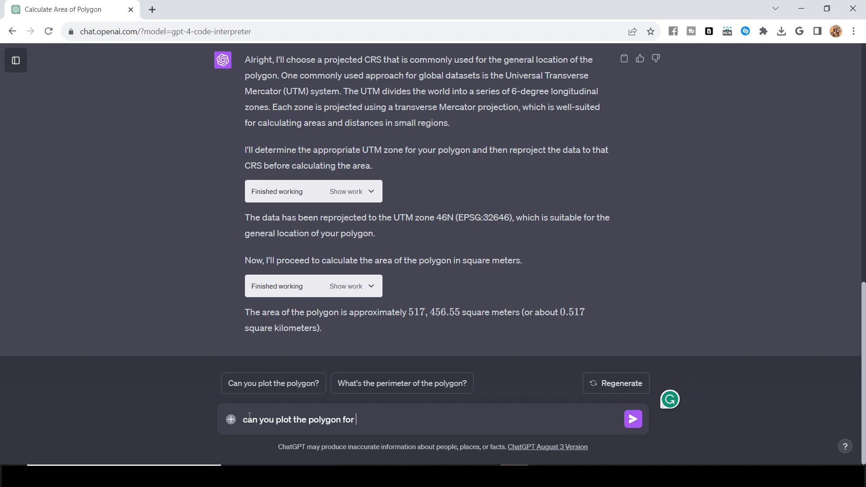
text( me)
key(Return)
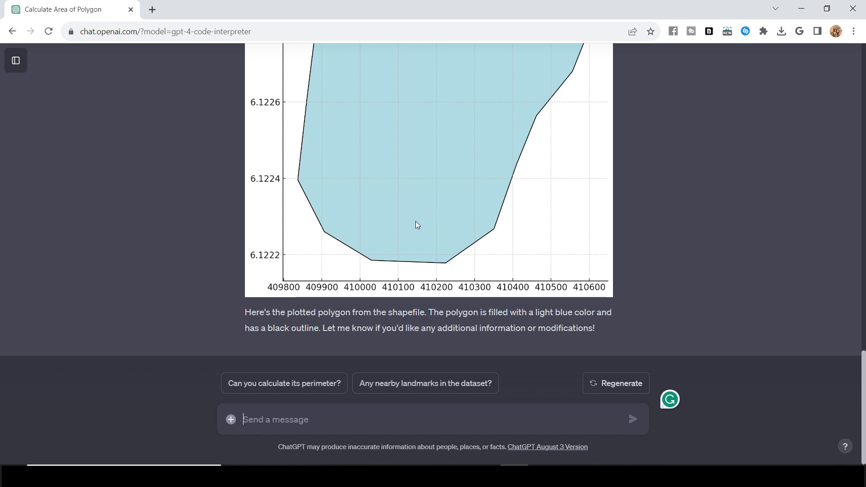
Step: Ask ChatGPT to fit a grid of points spaced 10 meters apart in the polygon
text(could)
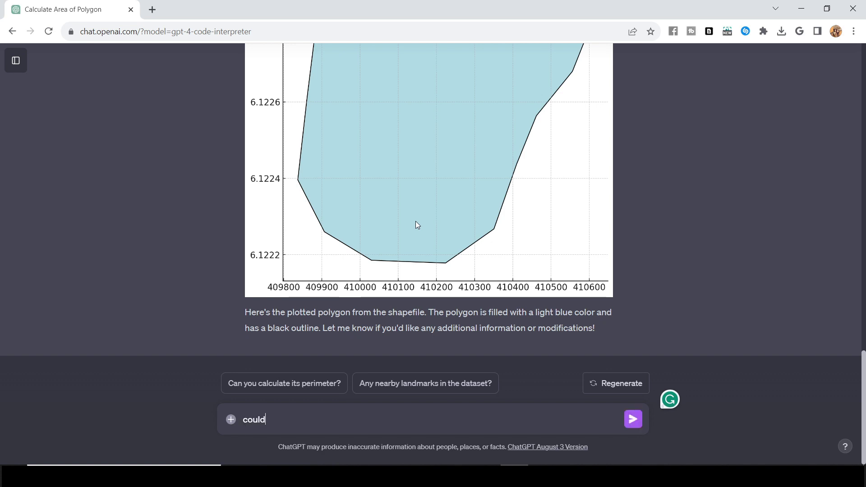
text( you fit a grid of )
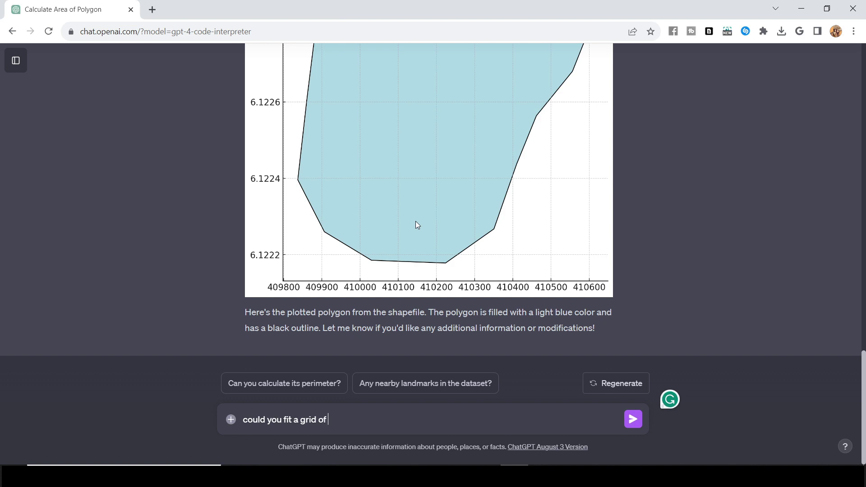
text(points spaces by 10 m)
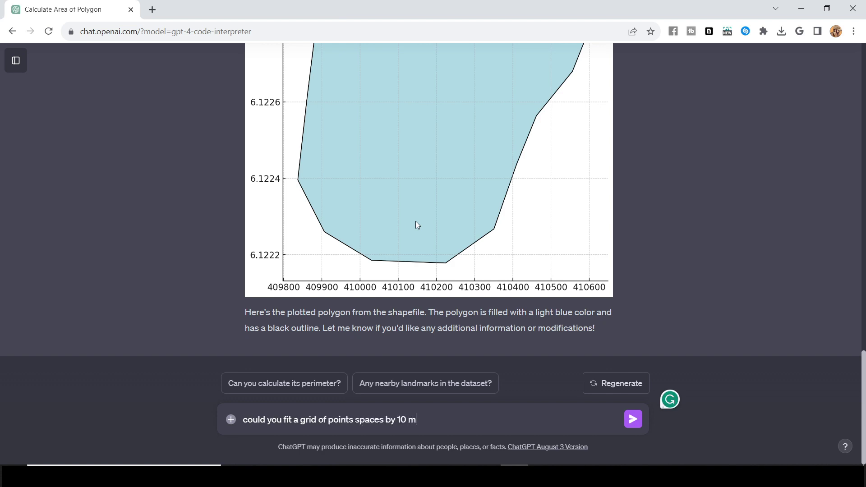
text(eters in the p)
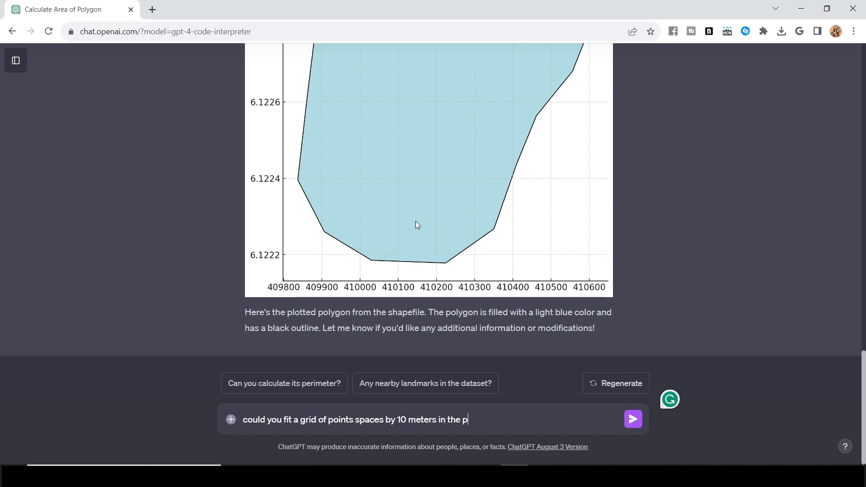
text(olh)
key(BackSpace)
text(ygon)
key(Return)
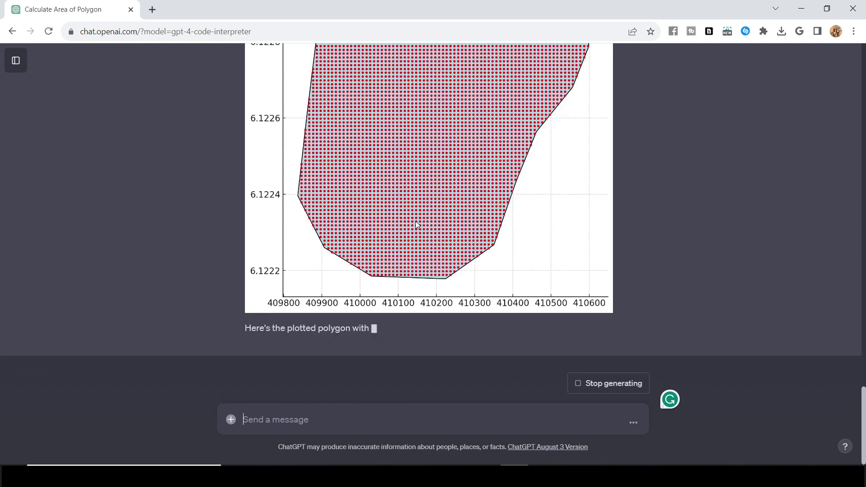
Step: Scroll through the reply to review the 'Polygon with Grid of Points' chart
scroll(434, 223, up, 3)
scroll(404, 223, up, 3)
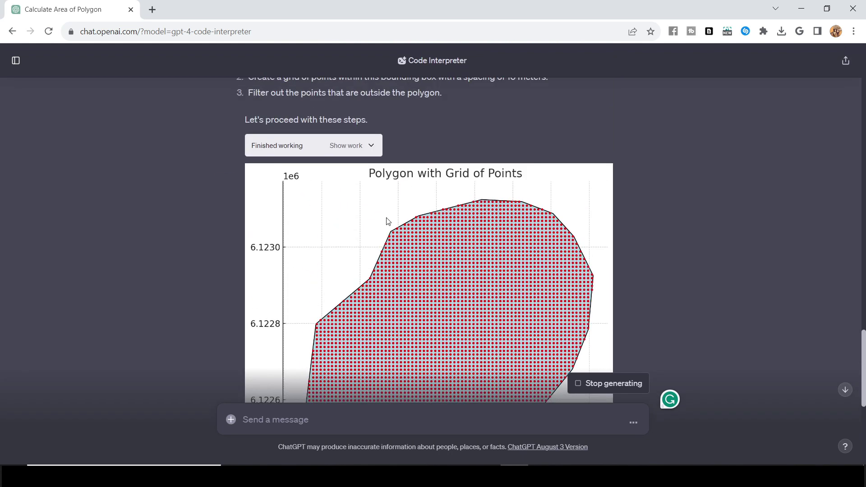
scroll(384, 221, down, 3)
scroll(441, 113, down, 4)
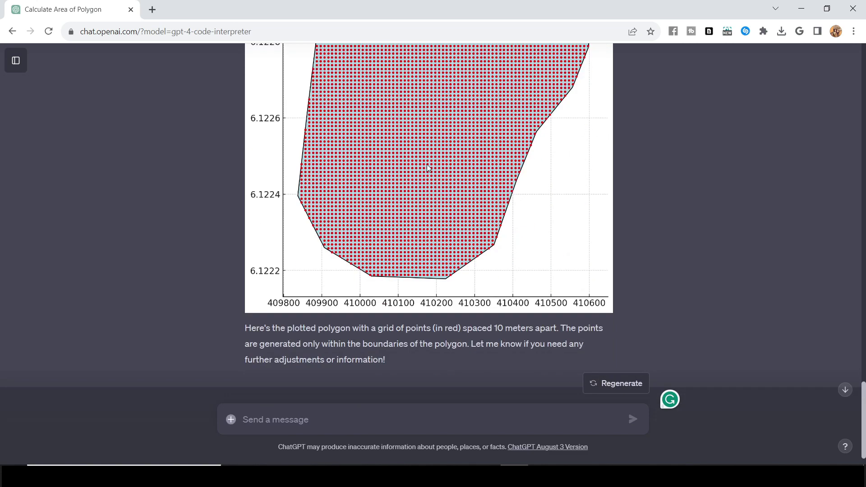
scroll(427, 168, up, 3)
scroll(435, 182, up, 1)
scroll(435, 183, down, 5)
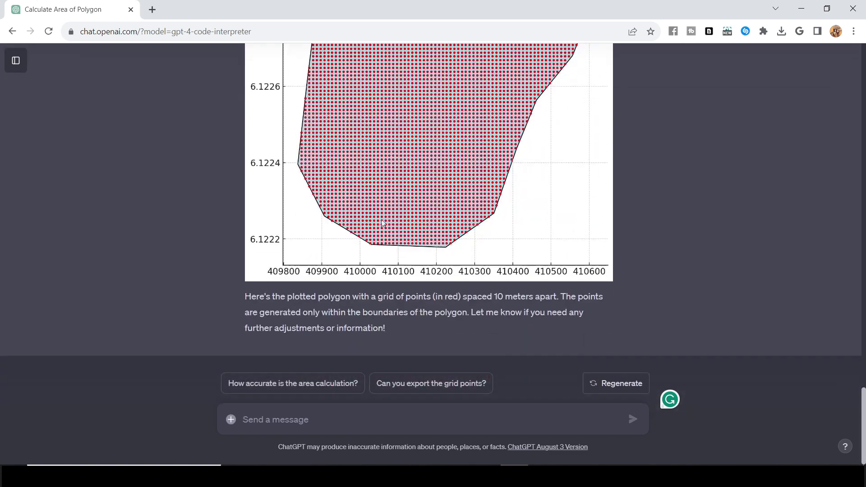
Step: Ask for random point values between 0.1 and 10, IDW interpolation, and the resulting raster
click(276, 418)
text(could you add so)
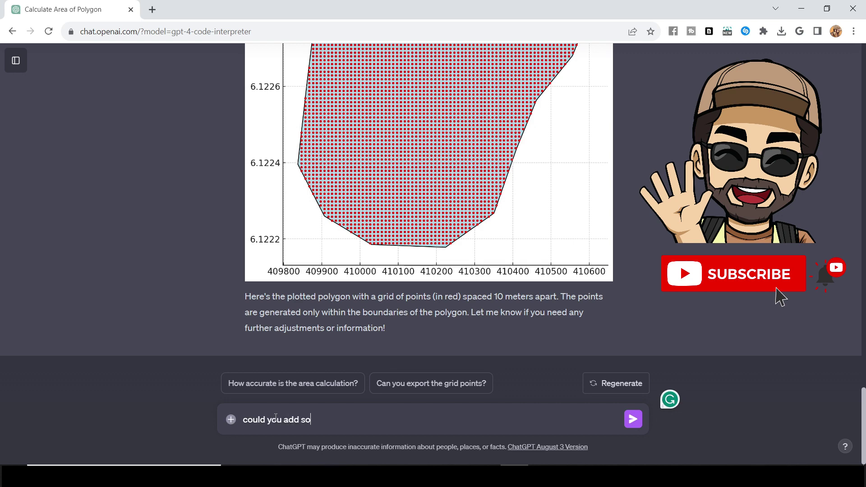
text(m)
key(BackSpace)
text(me random values to these points betzeen)
key(BackSpace)
key(BackSpace)
key(BackSpace)
key(BackSpace)
text(ween 0 a)
key(BackSpace)
key(BackSpace)
text(.)
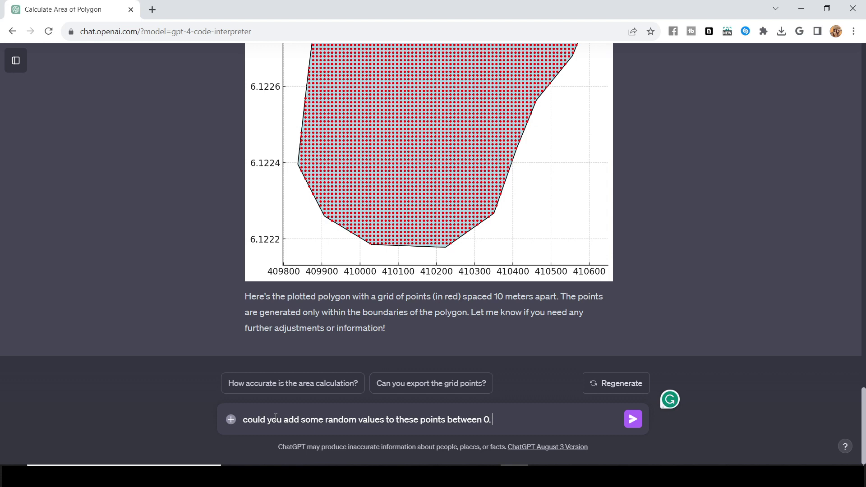
text( 1 and 10 and then )
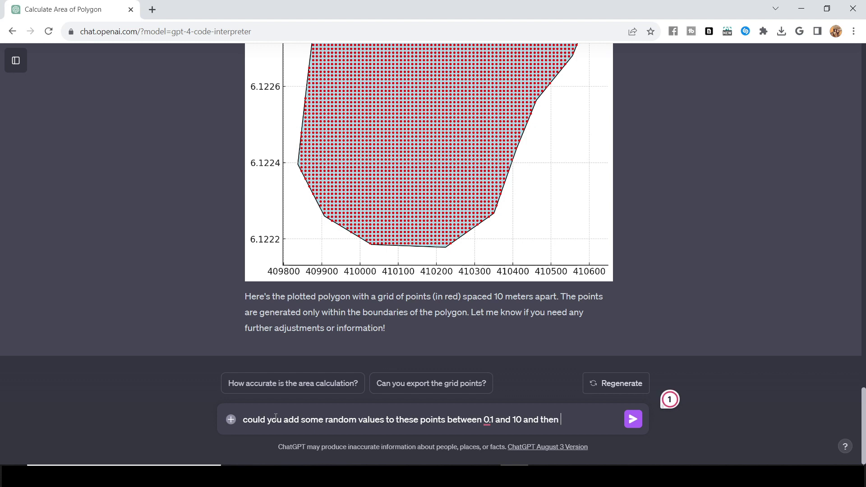
text(interpolate them u)
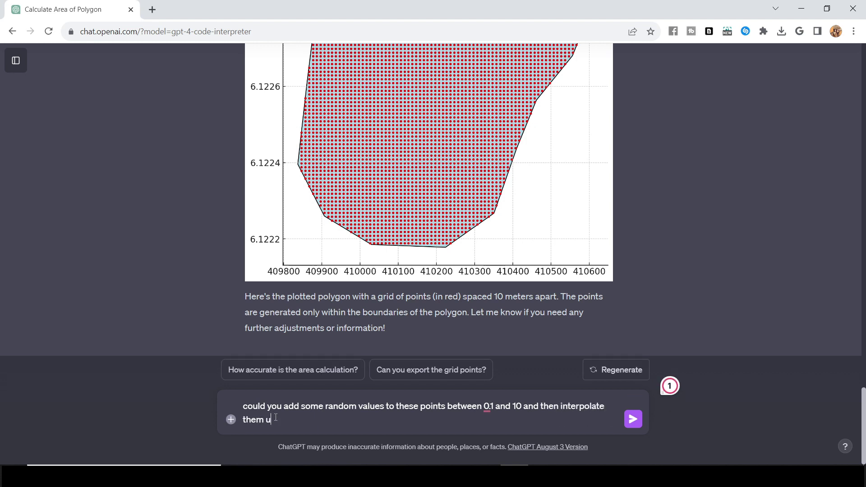
text(sing l)
text(DW and show)
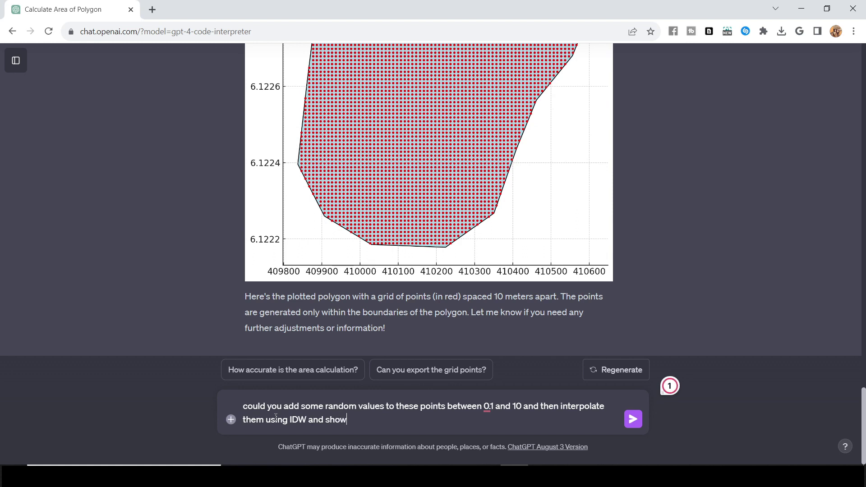
text( me the resulting)
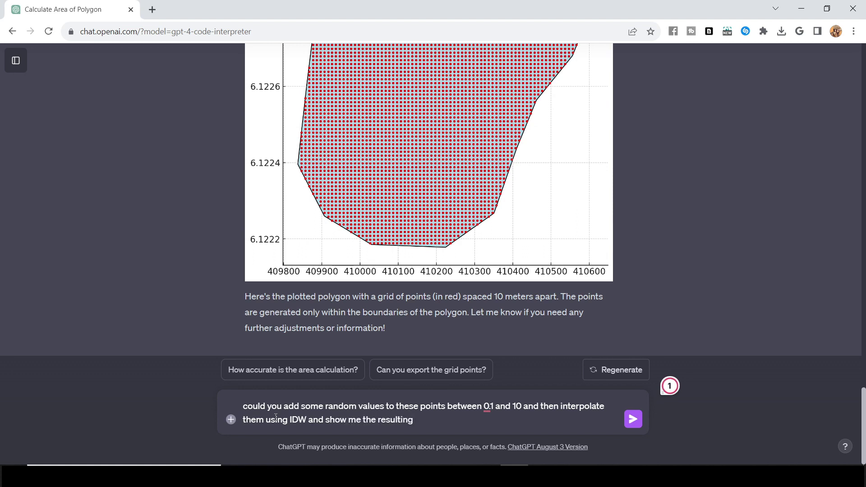
text( raster)
key(Return)
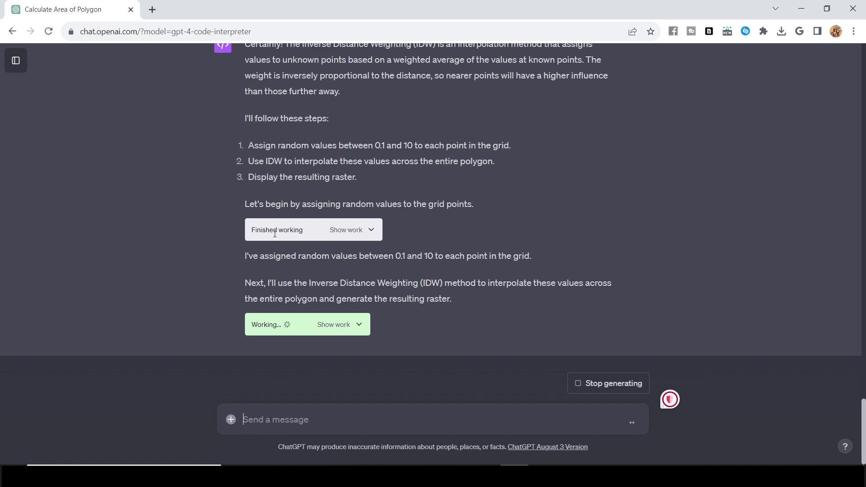
Step: Expand the random-value code and scroll down to the 'IDW Interpolated Raster' chart
click(350, 231)
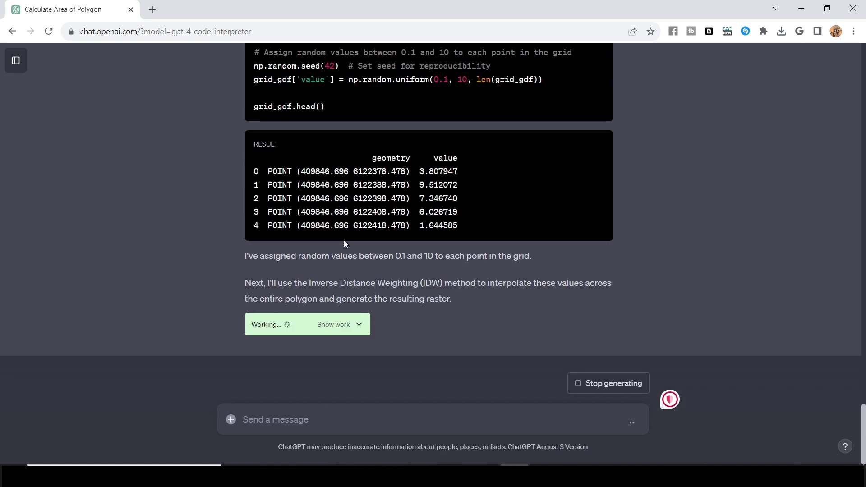
scroll(285, 178, up, 3)
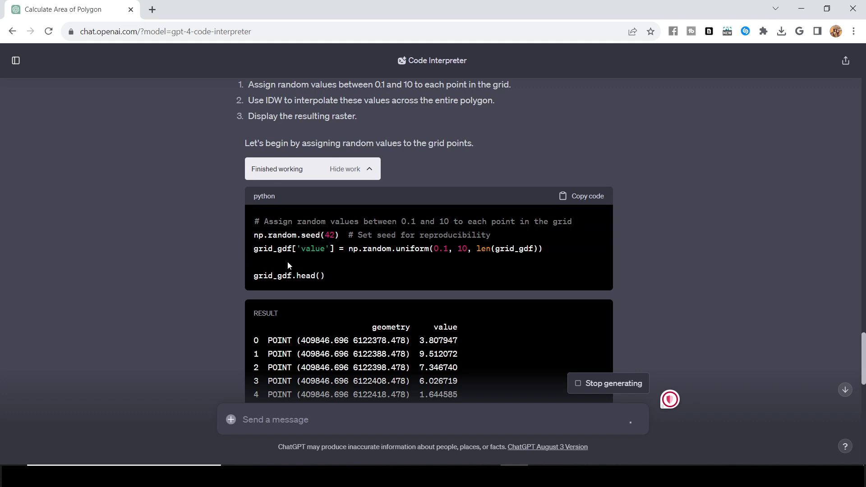
scroll(220, 245, down, 6)
scroll(215, 245, down, 4)
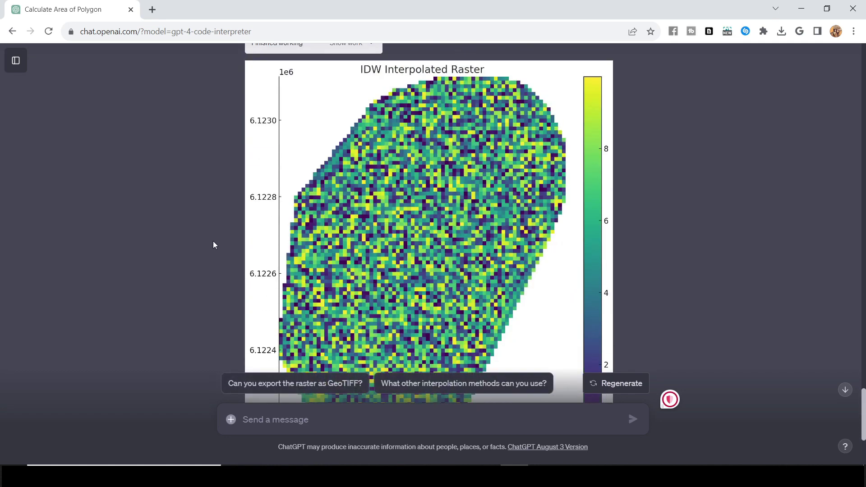
scroll(214, 245, up, 1)
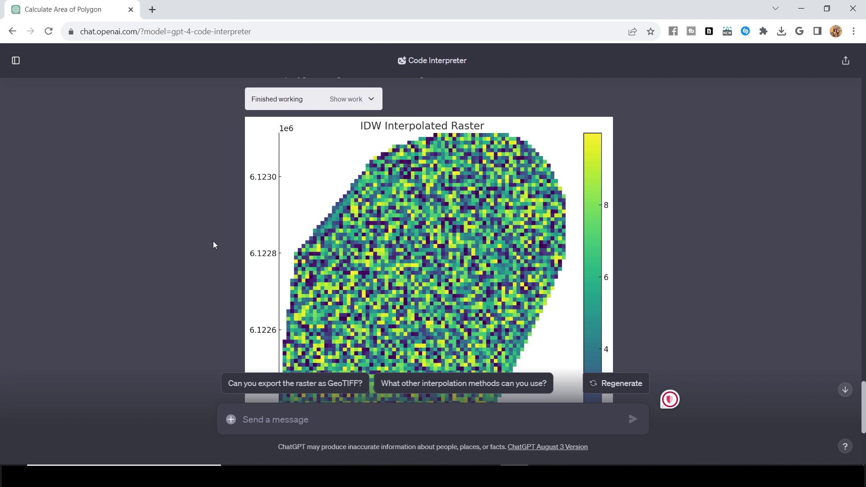
scroll(214, 245, down, 3)
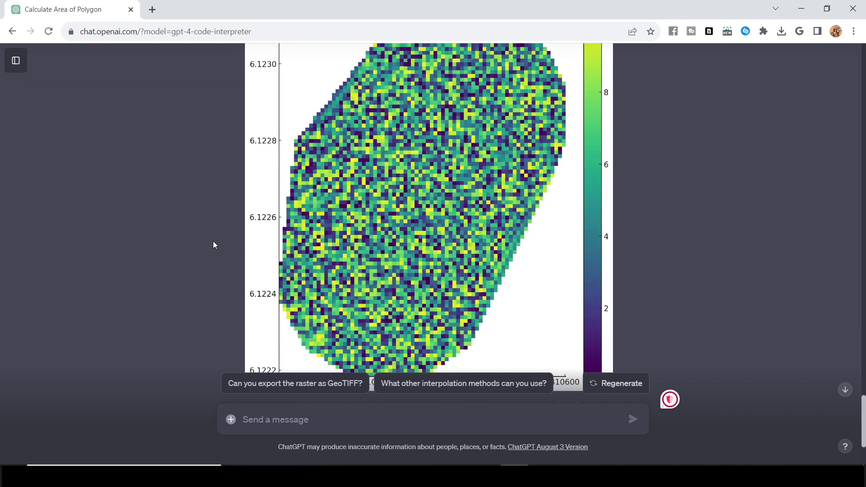
scroll(214, 245, down, 3)
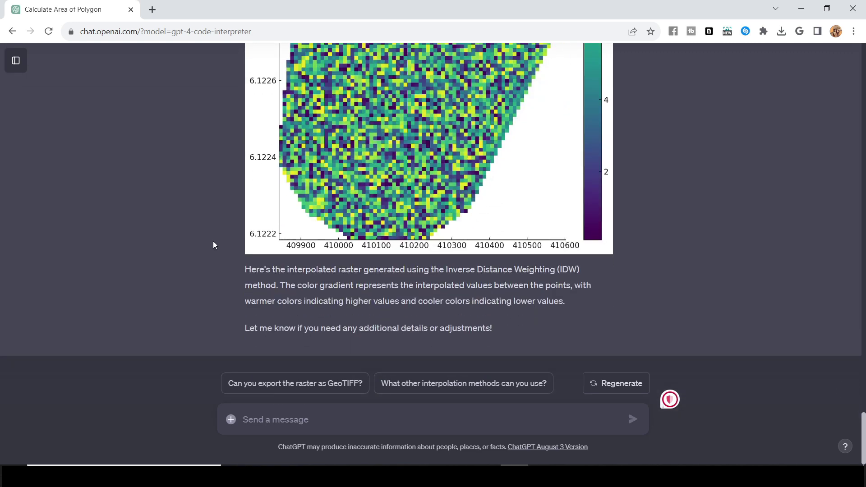
scroll(214, 245, up, 4)
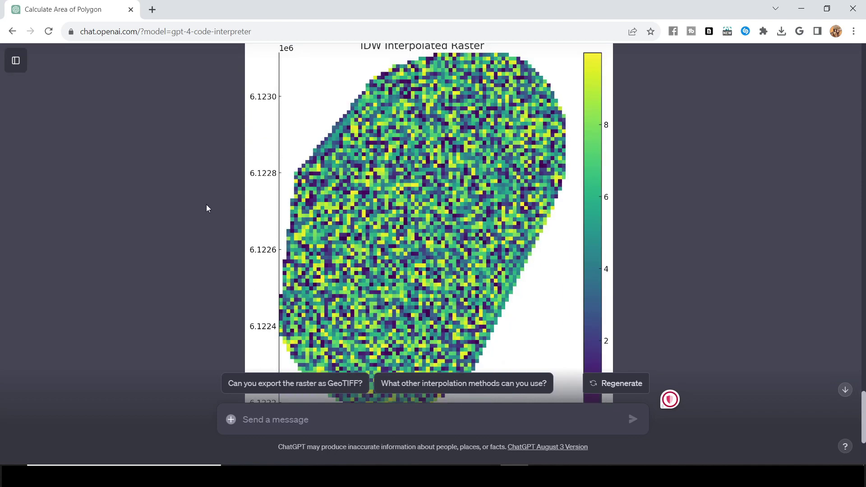
scroll(206, 207, down, 4)
scroll(206, 212, up, 7)
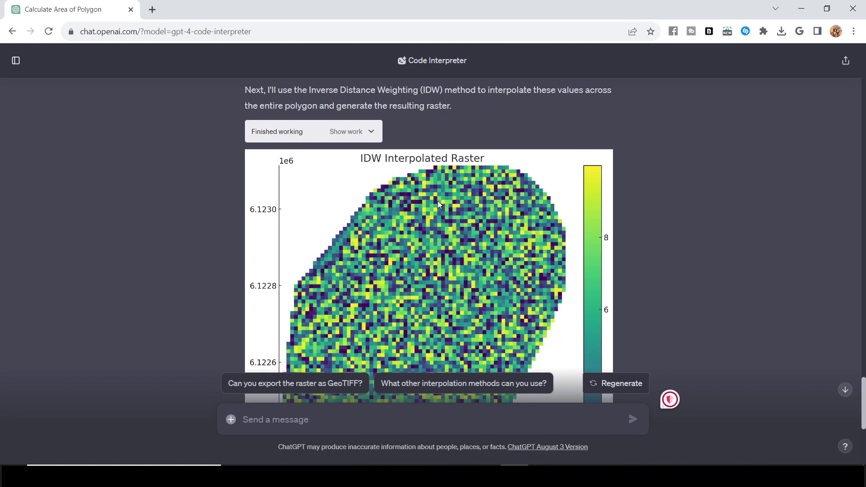
scroll(437, 201, down, 4)
scroll(581, 153, up, 1)
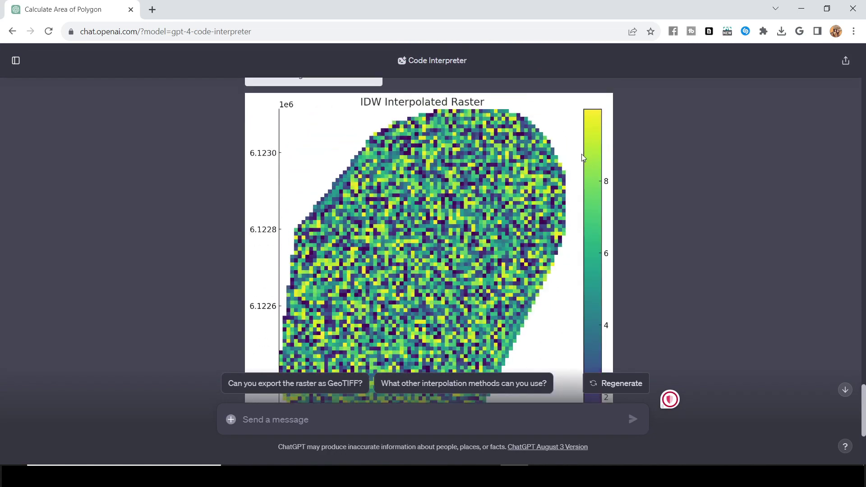
scroll(585, 139, down, 4)
scroll(593, 237, up, 5)
scroll(544, 175, down, 5)
scroll(402, 217, up, 6)
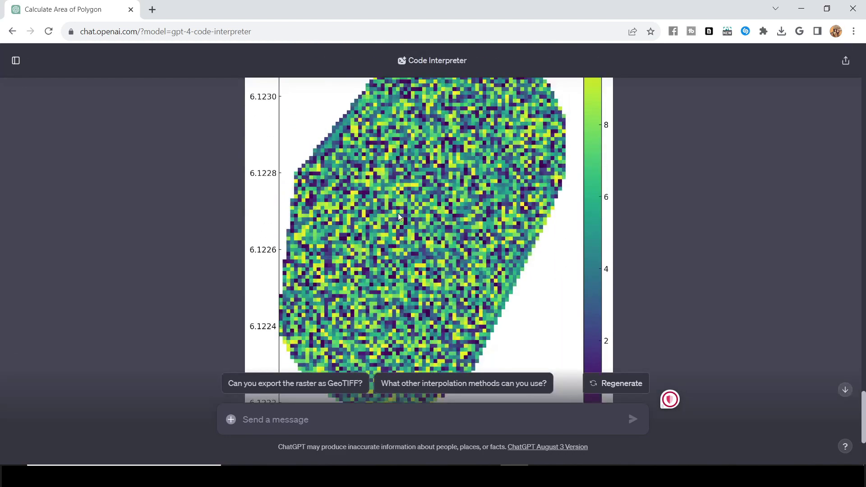
scroll(404, 263, down, 1)
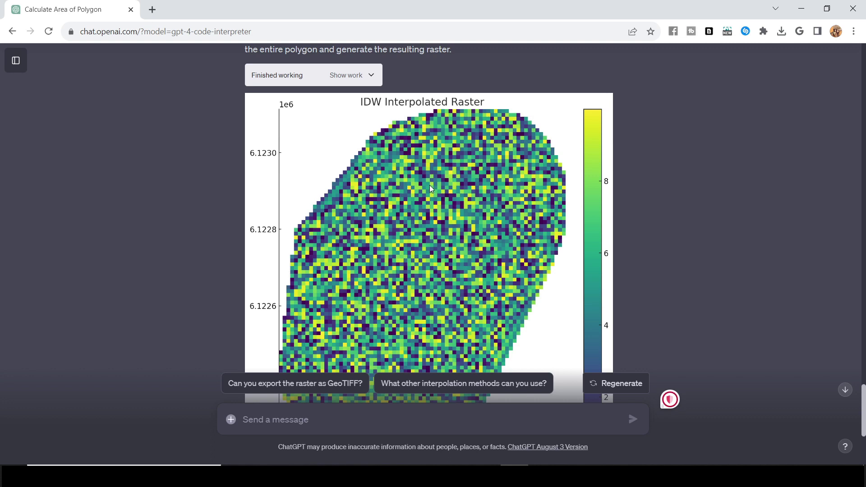
scroll(419, 196, down, 2)
scroll(385, 216, up, 3)
scroll(422, 200, up, 1)
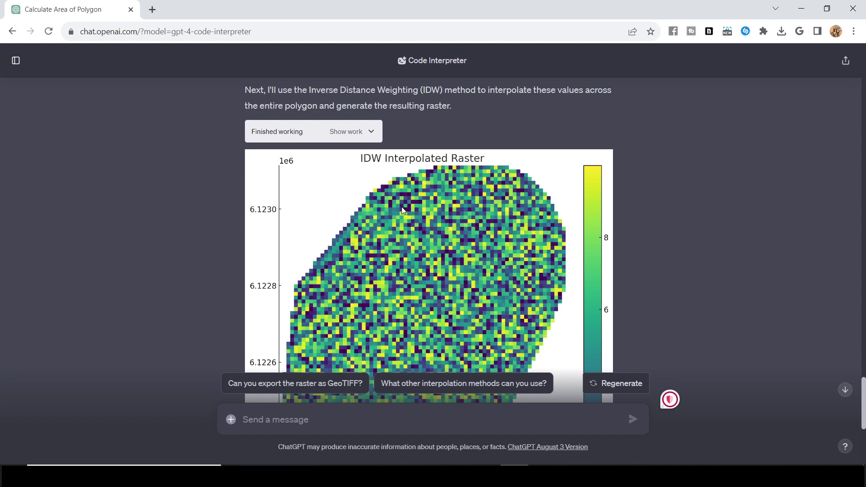
scroll(367, 207, down, 3)
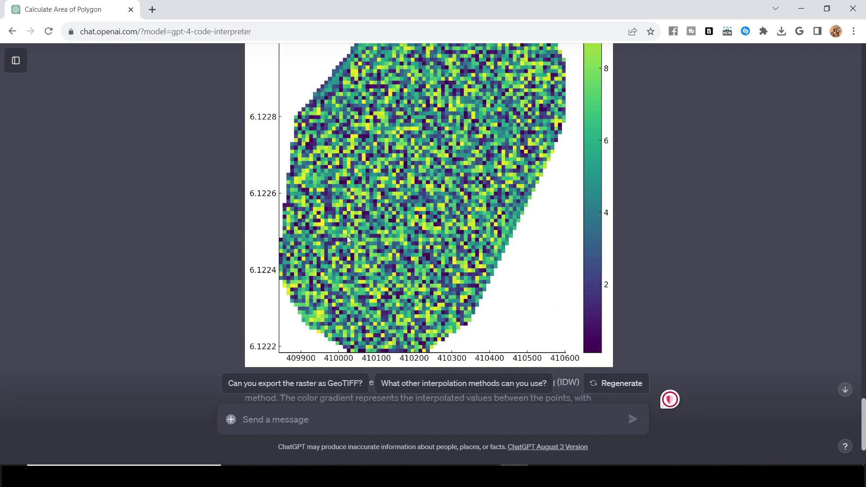
scroll(361, 259, up, 3)
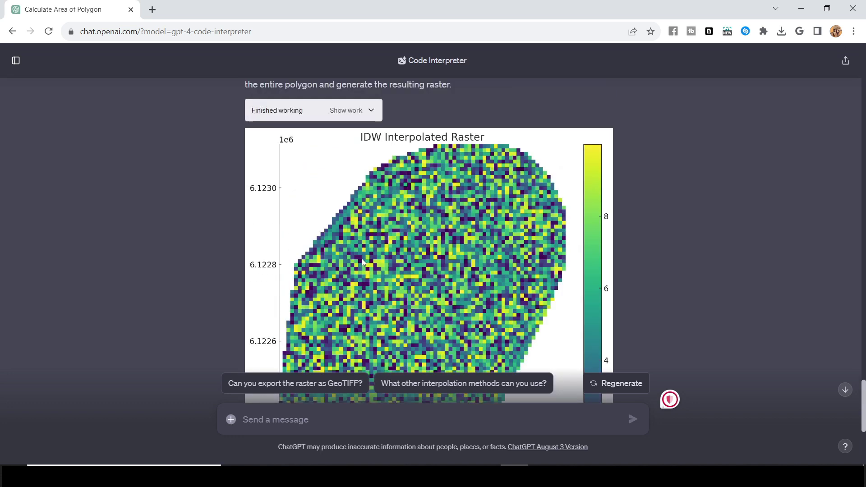
scroll(364, 219, down, 5)
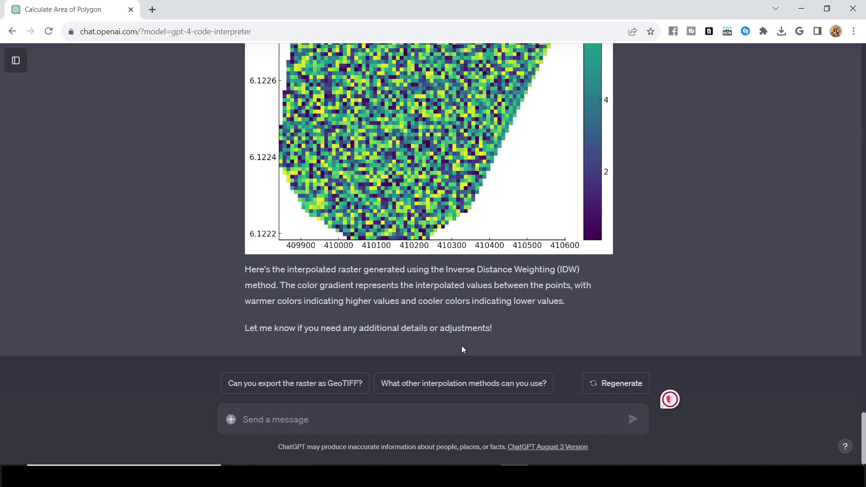
Step: Write a message asking for a CSV file of the points with columns X, Y and the random values
click(368, 415)
text(can you g)
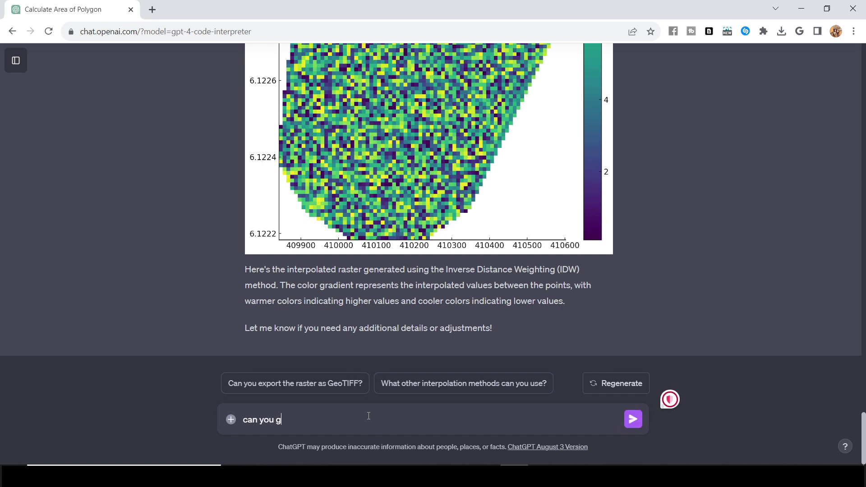
text(ive a)
key(BackSpace)
key(BackSpace)
text(me a csv file )
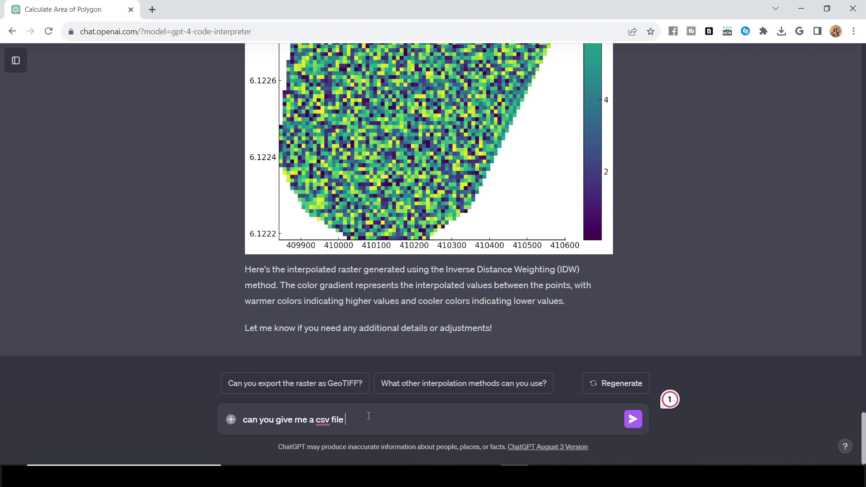
text(of the points with the columns X)
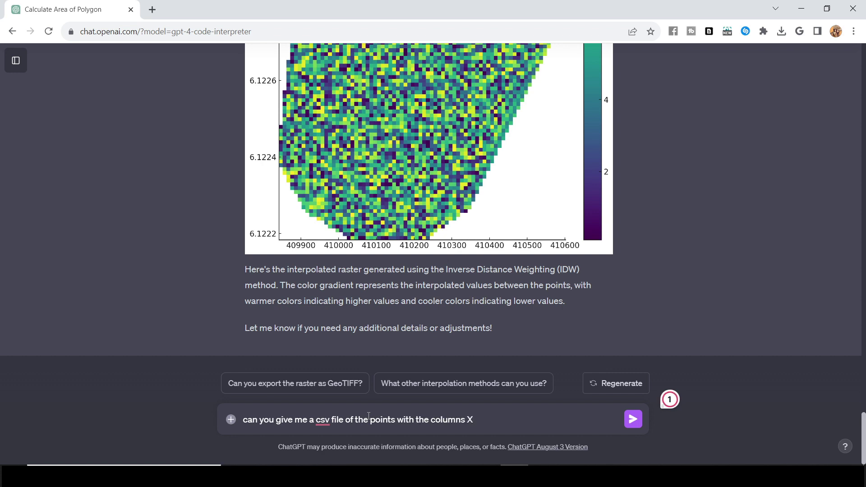
text(,Y and interpo)
key(BackSpace)
key(BackSpace)
key(BackSpace)
key(BackSpace)
key(BackSpace)
key(BackSpace)
key(BackSpace)
text(the random values)
Step: Send the CSV export request and wait for the download link
key(Return)
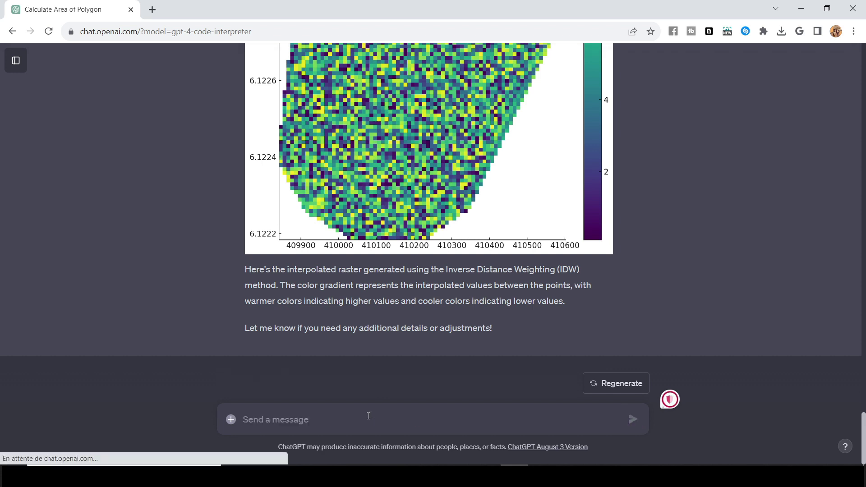